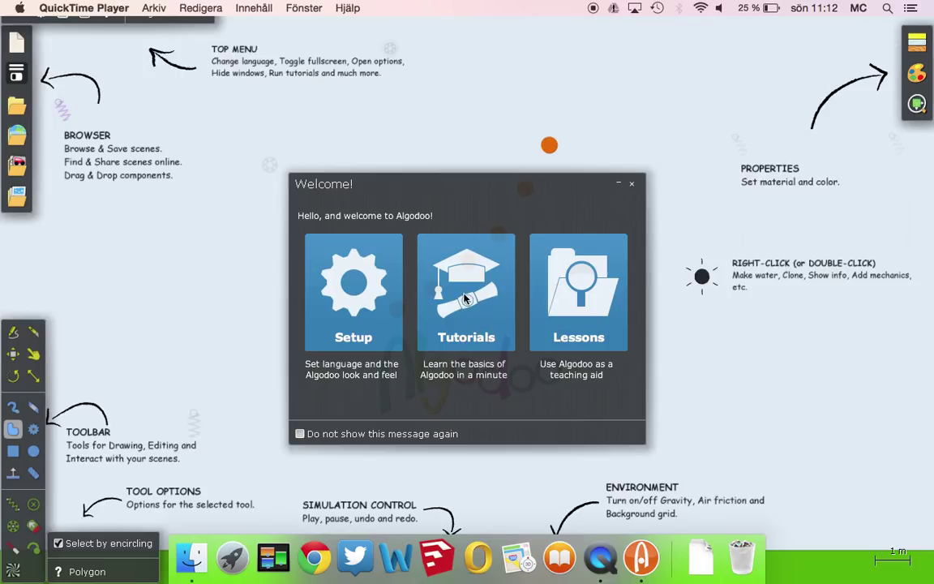
Open Algodoo's Tutorials list from the Welcome dialog, showing the Crash course for beginners.
click(465, 300)
click(465, 299)
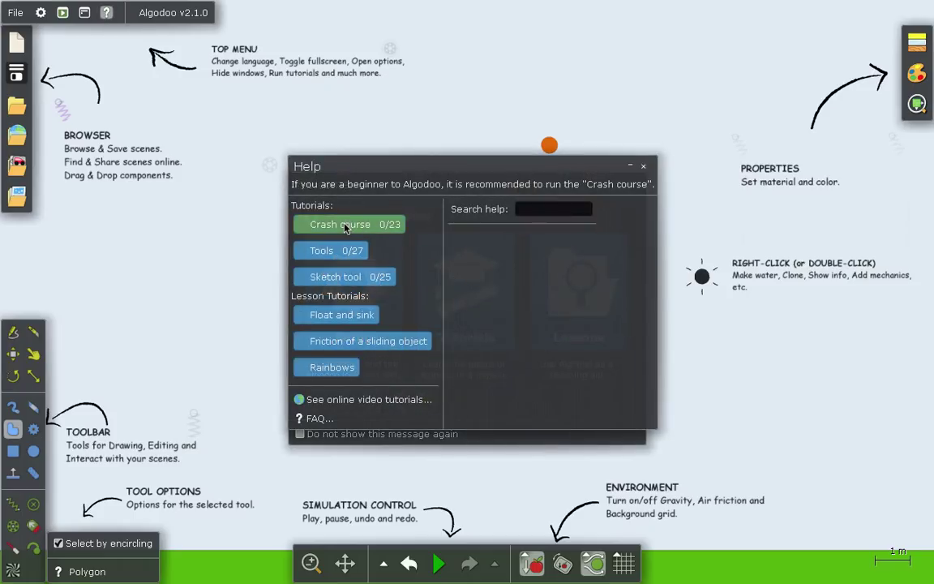
mouse_move(348, 225)
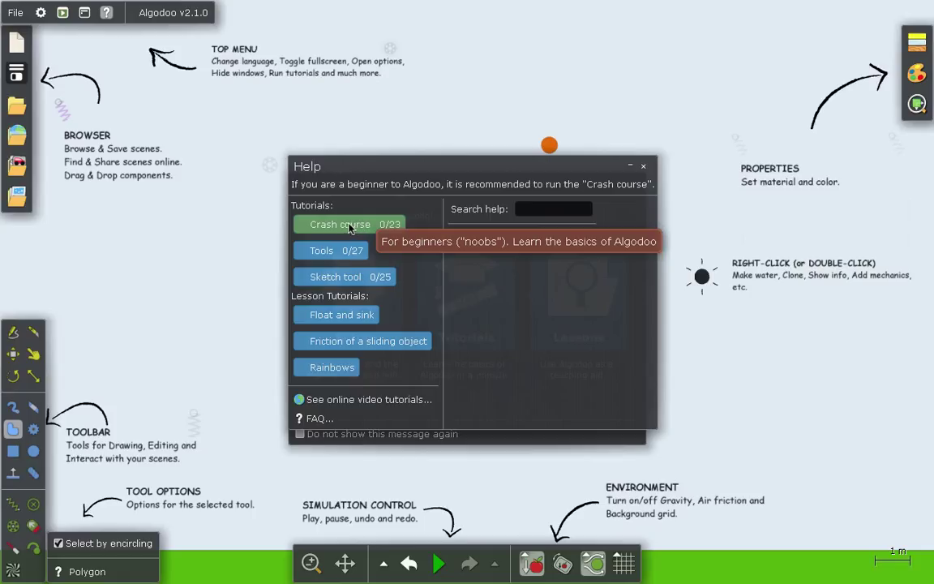
Start the 'Crash course 0/23' tutorial and advance it to step 2, creating a new scene.
click(349, 227)
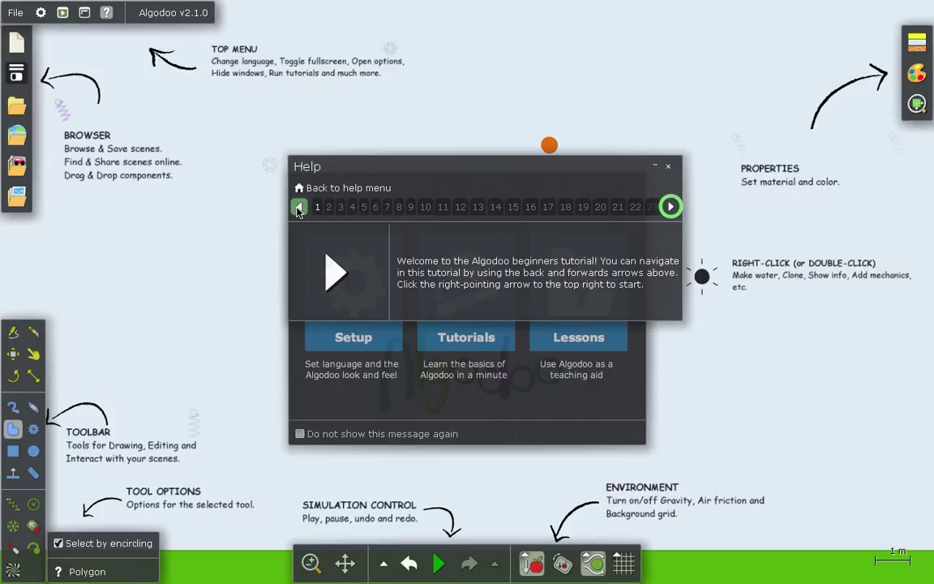
click(670, 209)
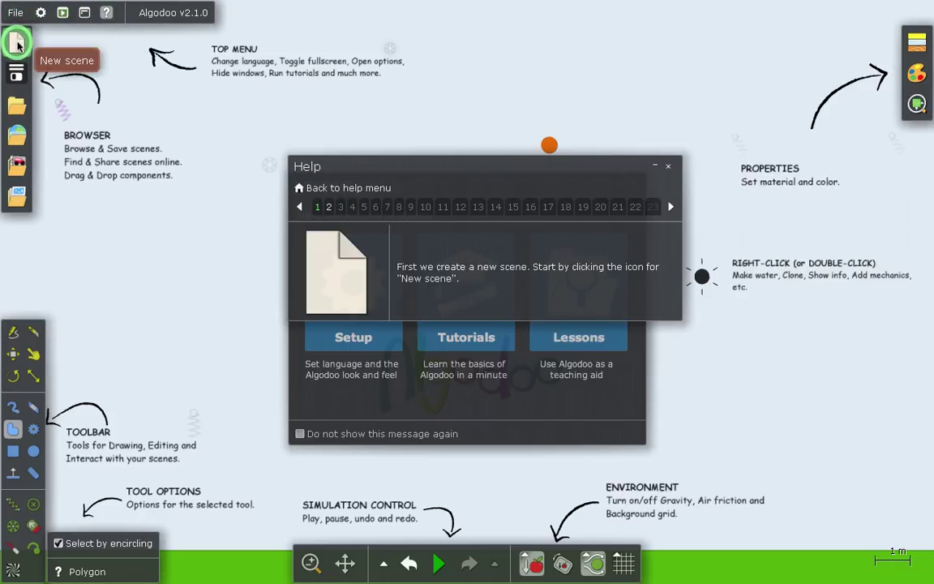
Create a new scene using the Default palette, giving blue sky over green ground.
click(17, 43)
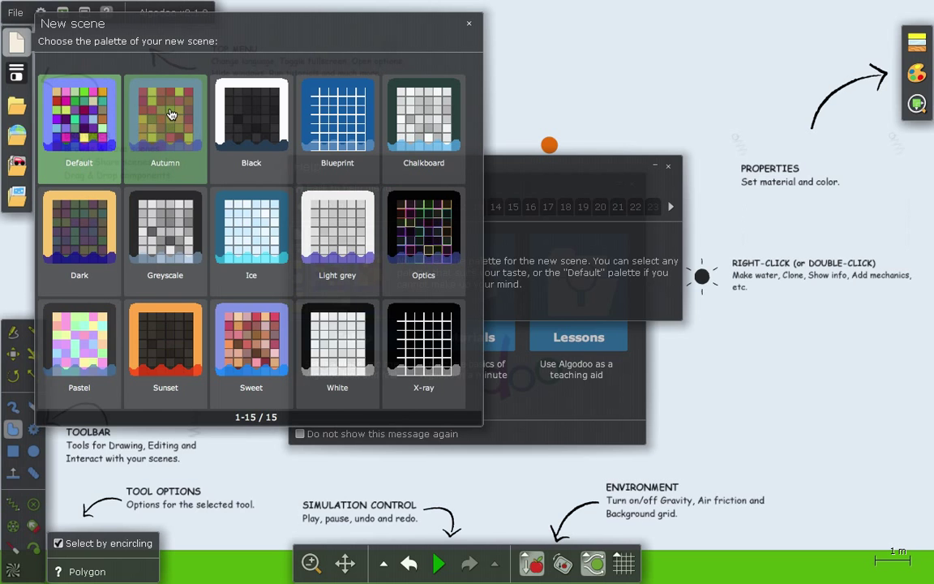
click(84, 116)
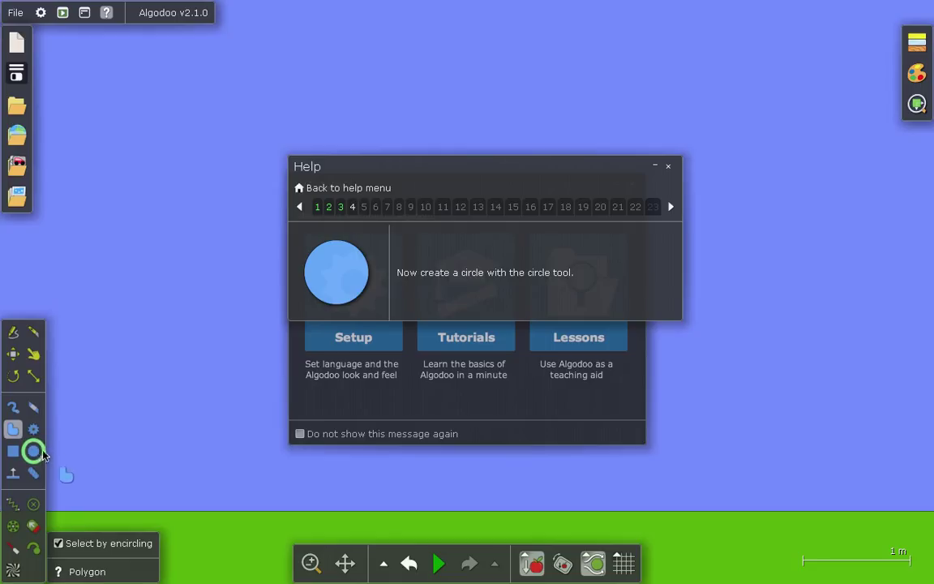
Draw a circle with the Circle tool in the sky above the green ground.
click(36, 453)
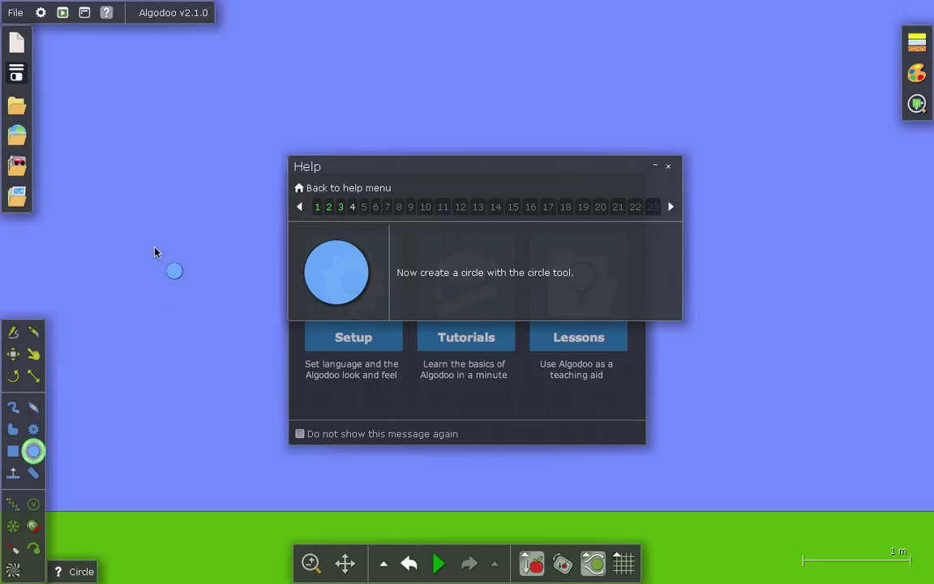
drag(154, 252, 174, 285)
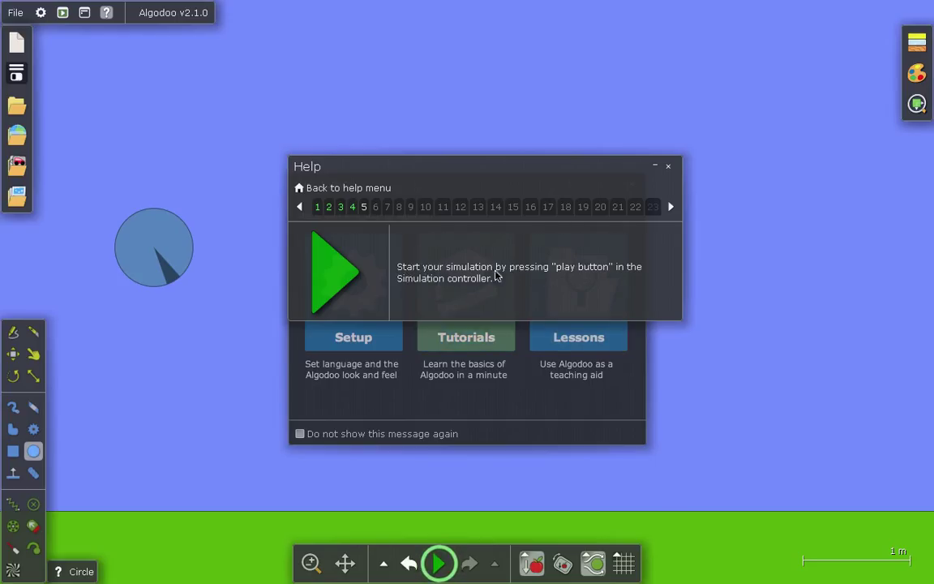
Play the simulation, drop a small ball and lift it, then undo back to the starting scene.
click(438, 565)
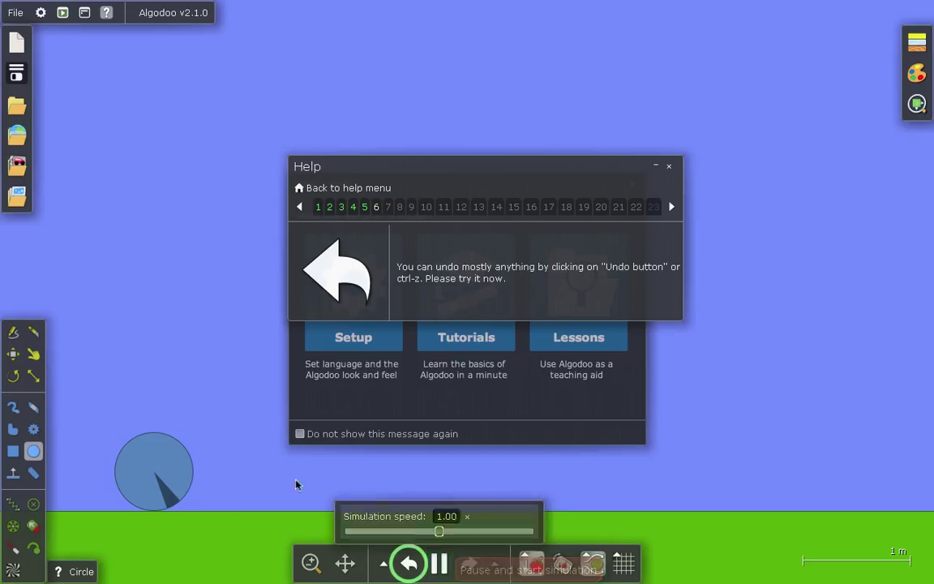
click(195, 490)
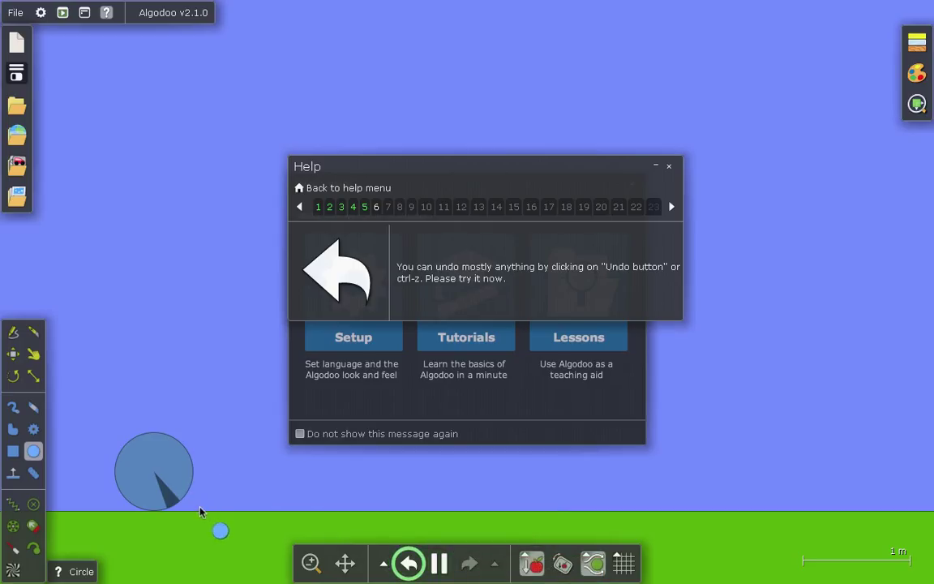
drag(200, 511, 262, 430)
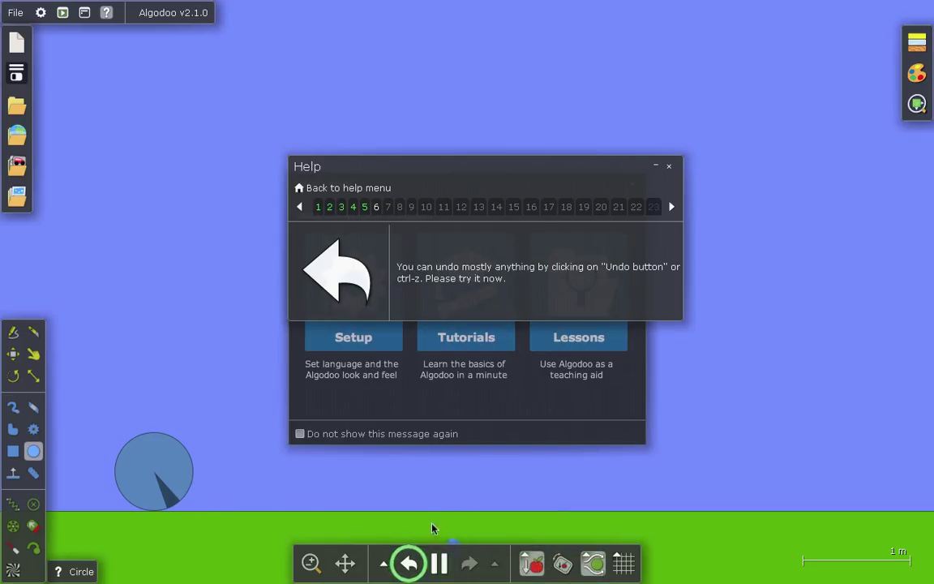
click(408, 563)
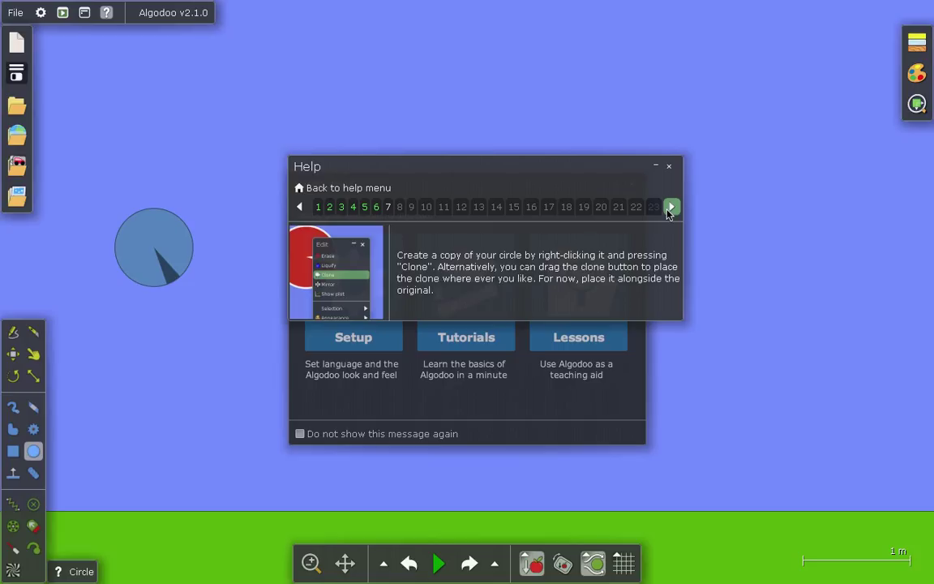
Leave the Crash course for the help menu and open the 'Tools 0/27' tutorial.
click(350, 189)
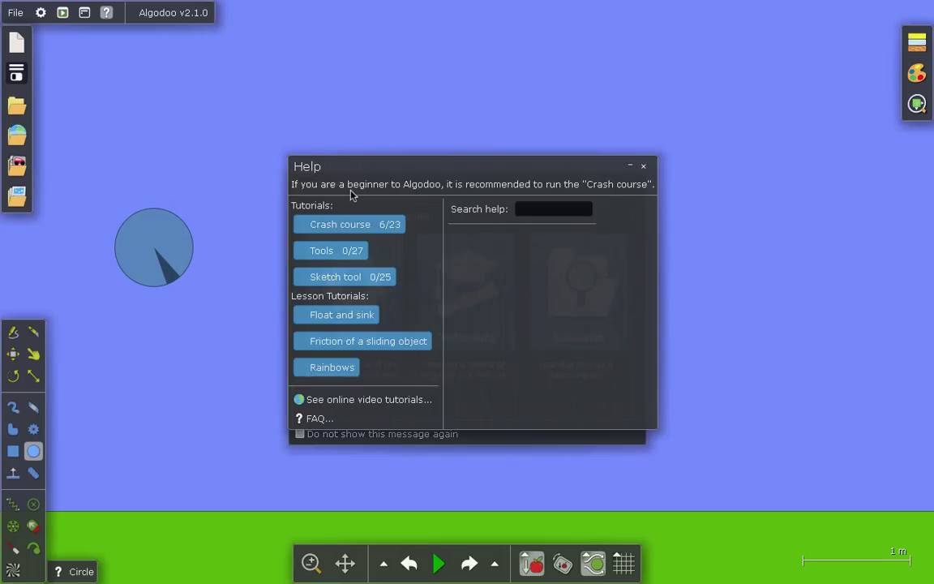
click(324, 255)
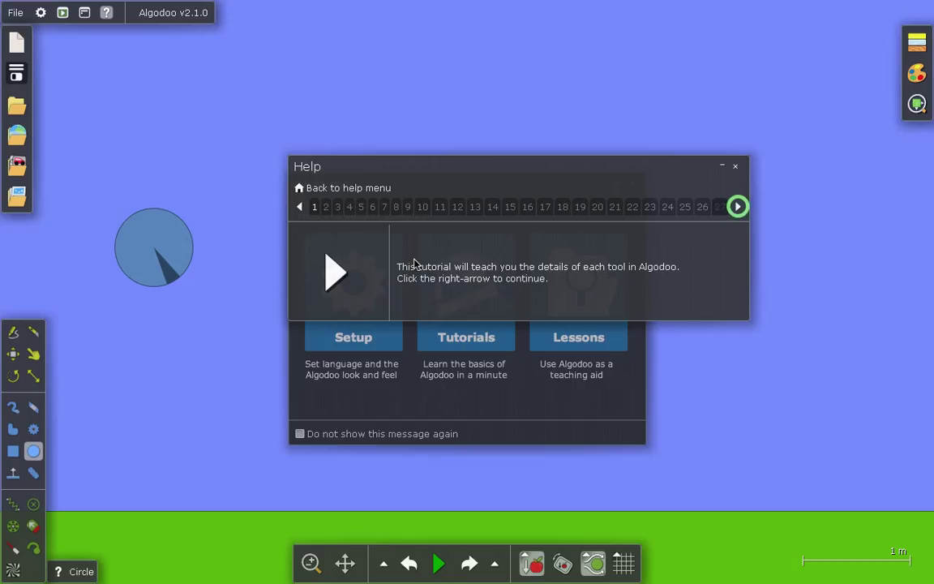